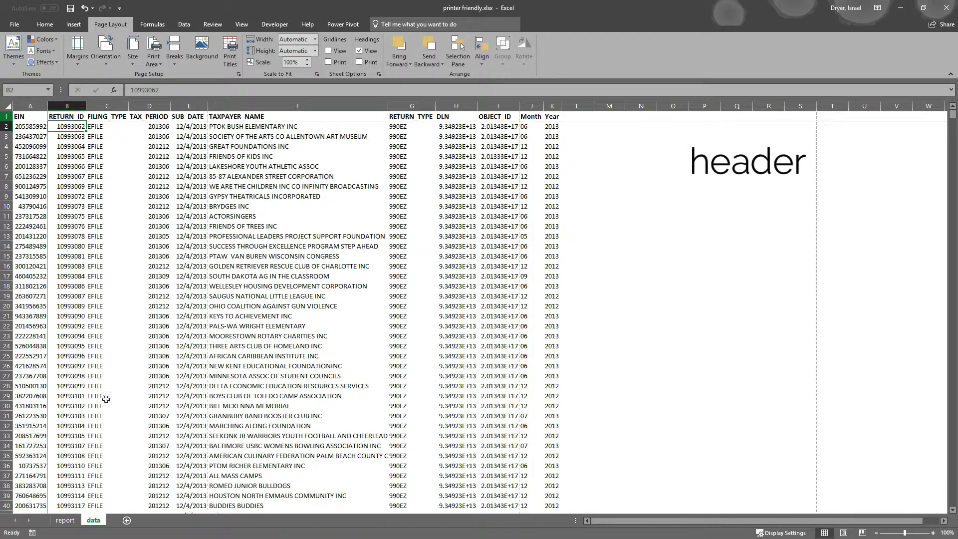
# - Set $1:$1 as the rows to repeat at the top in Print Titles
pyautogui.click(7, 116)
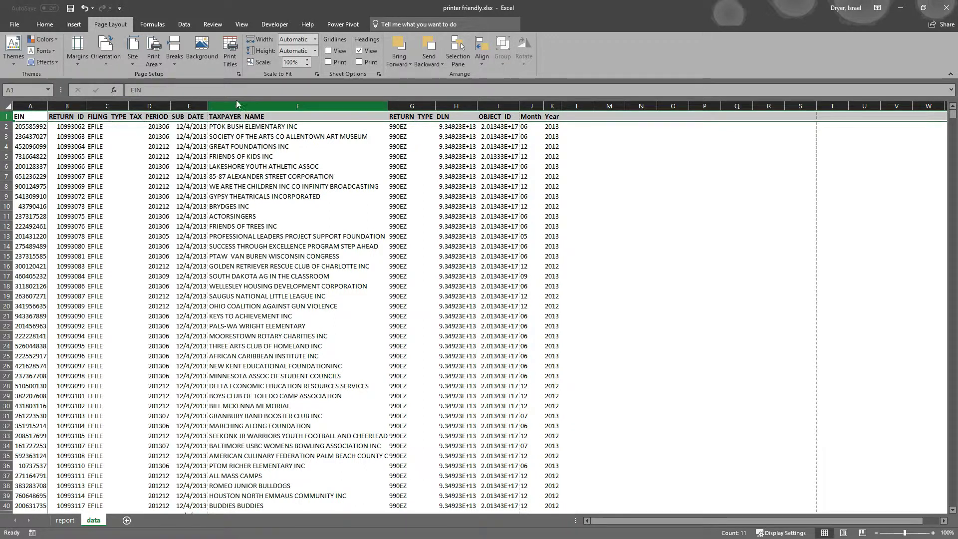
pyautogui.click(230, 48)
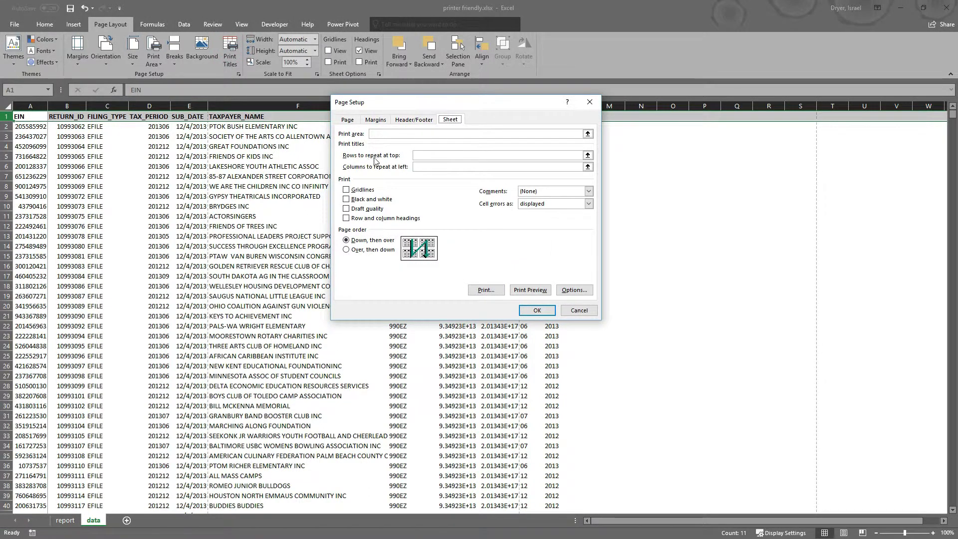
pyautogui.click(588, 155)
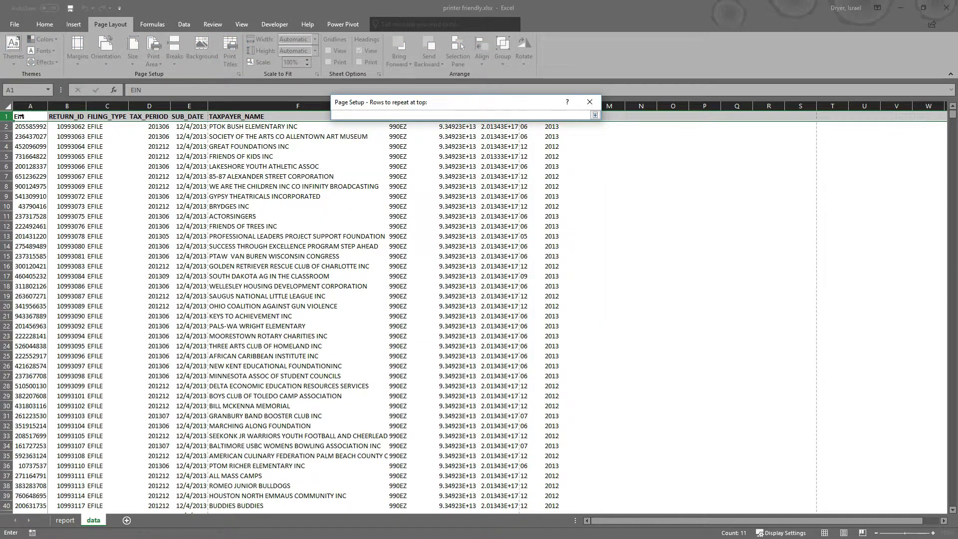
pyautogui.click(9, 115)
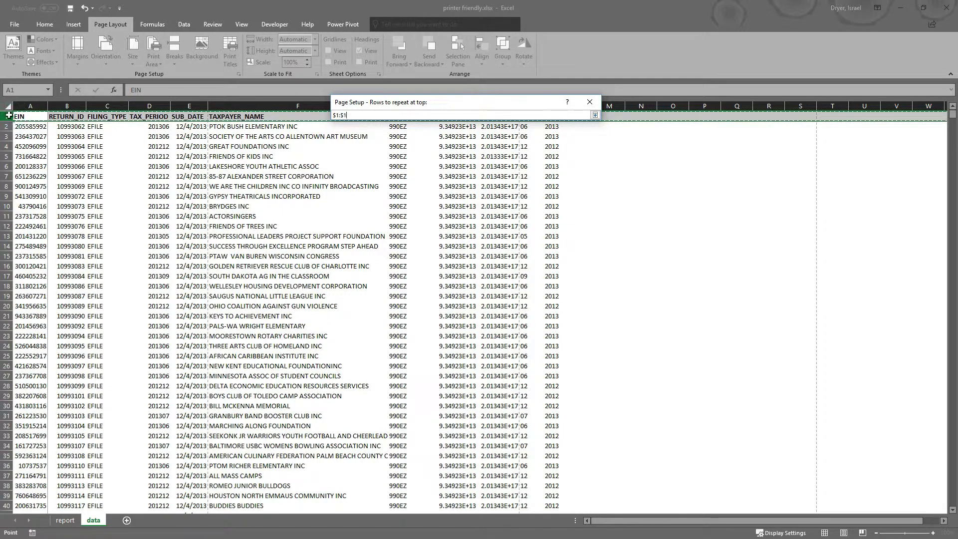
pyautogui.moveTo(9, 115)
pyautogui.mouseDown()
pyautogui.moveTo(10, 158)
pyautogui.moveTo(9, 118)
pyautogui.mouseUp()
pyautogui.click(595, 116)
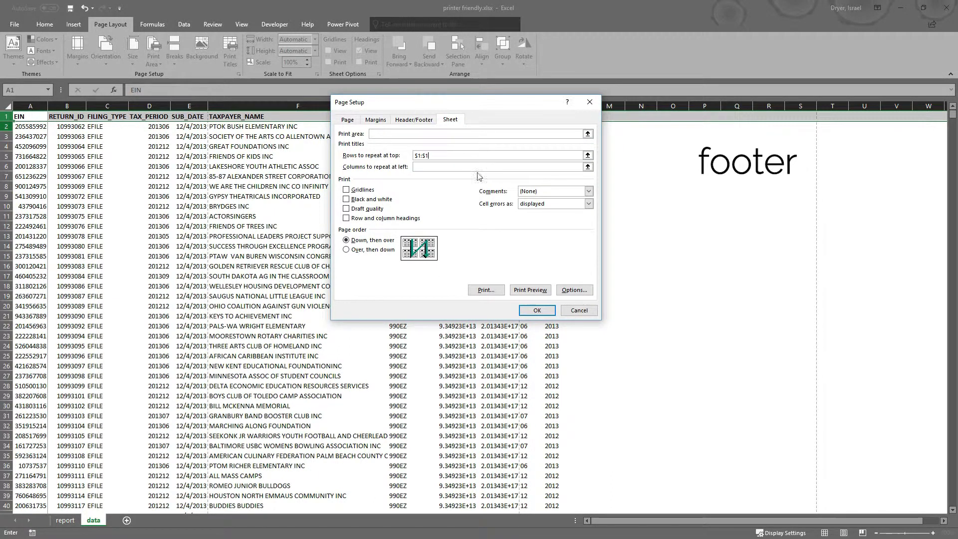
# - Start a custom footer with date and time on the left and the sheet name centred
pyautogui.click(431, 123)
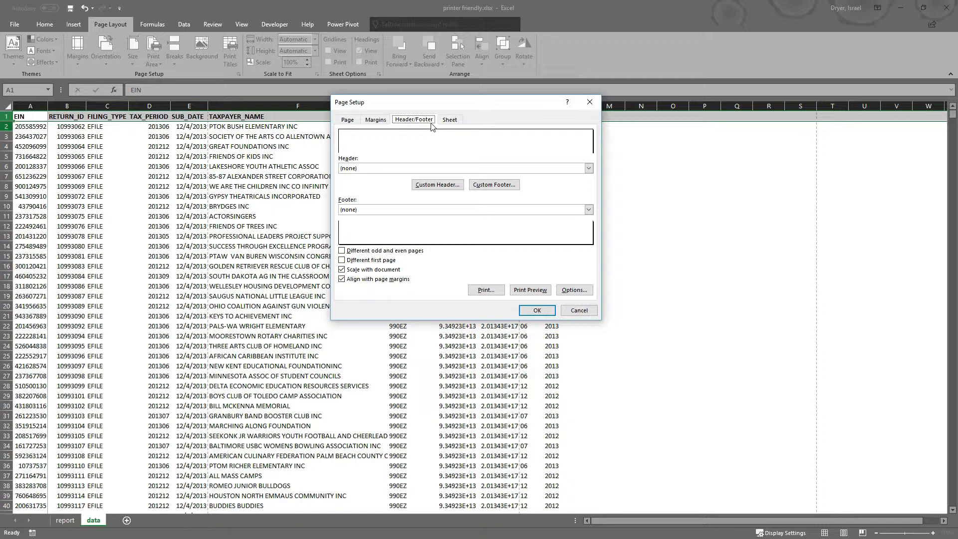
pyautogui.click(508, 187)
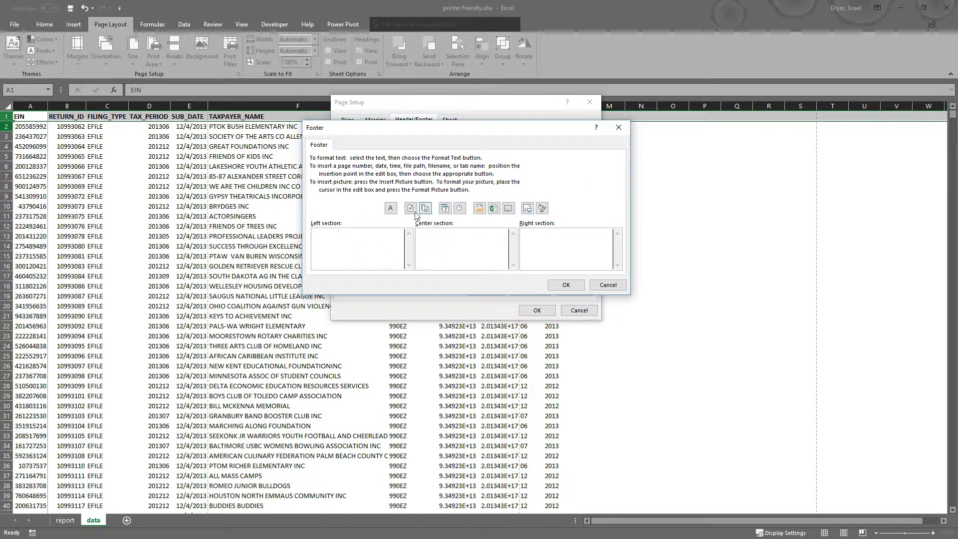
pyautogui.click(445, 208)
pyautogui.click(460, 210)
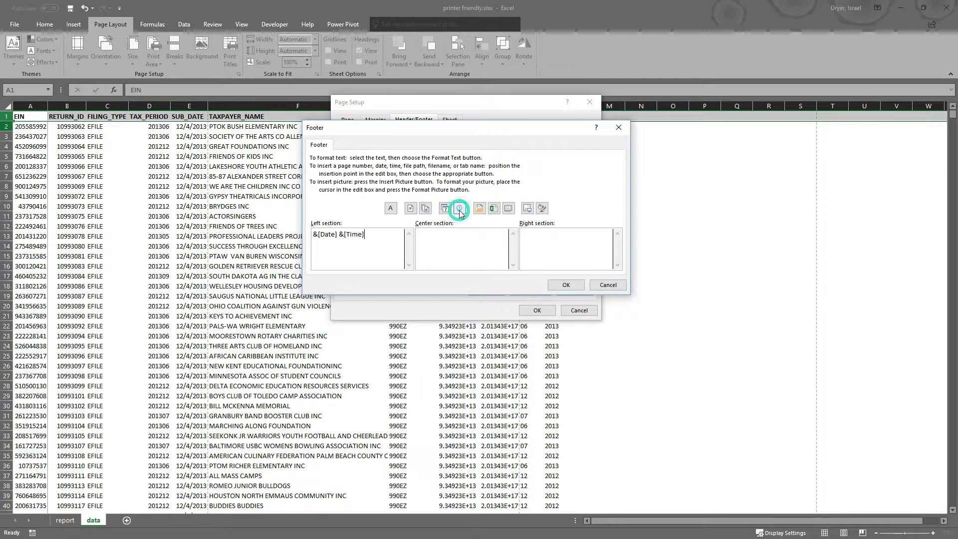
pyautogui.click(482, 245)
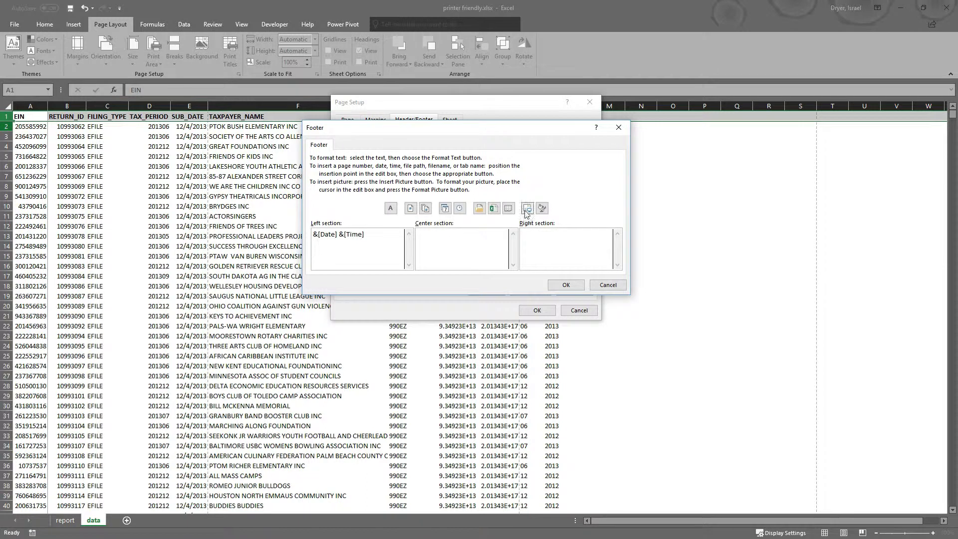
pyautogui.click(507, 208)
# - Put 'Page &[Page] of &[Pages]' in the footer's right section and confirm it
pyautogui.click(561, 244)
pyautogui.write('Page')
pyautogui.click(411, 208)
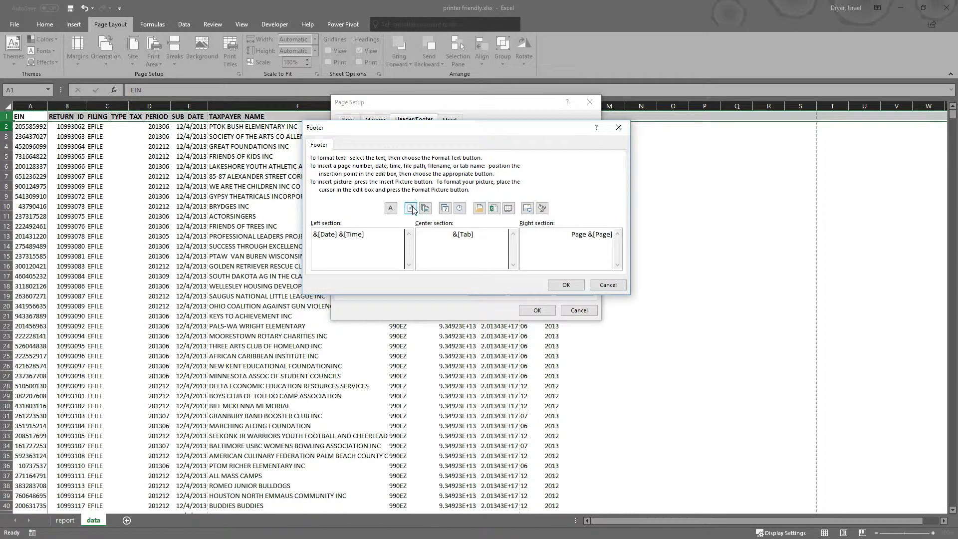
pyautogui.write('of')
pyautogui.click(425, 208)
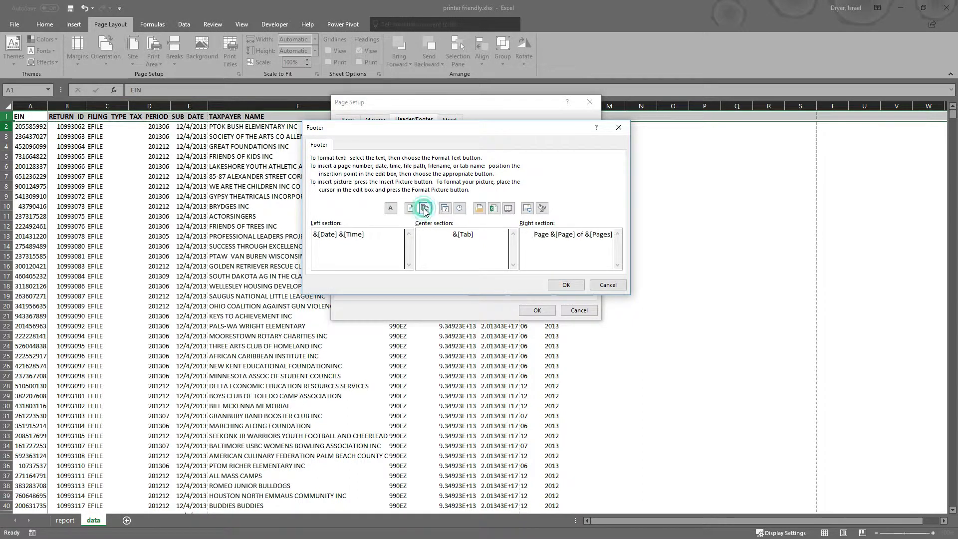
pyautogui.click(565, 285)
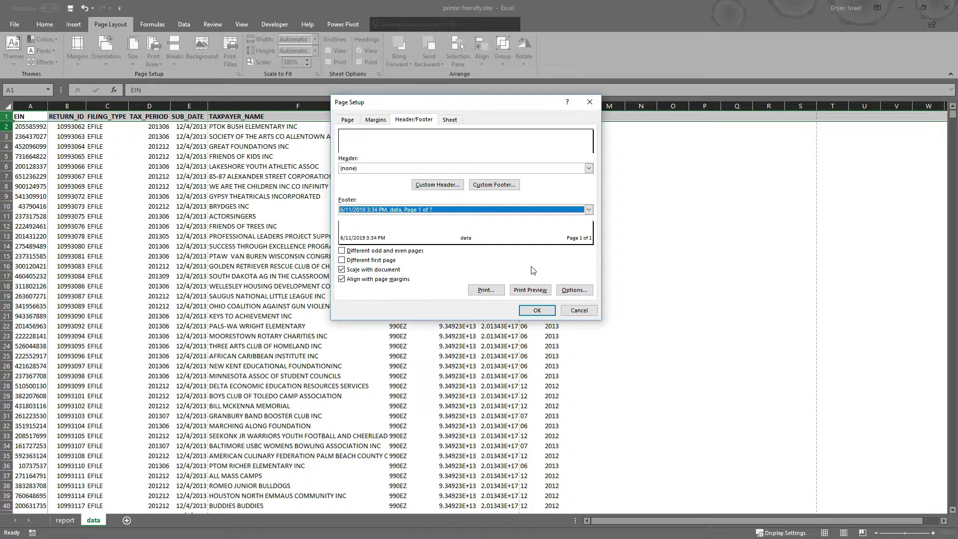
# - Open the print preview and scroll to page 9 to check the title row and footer
pyautogui.click(532, 290)
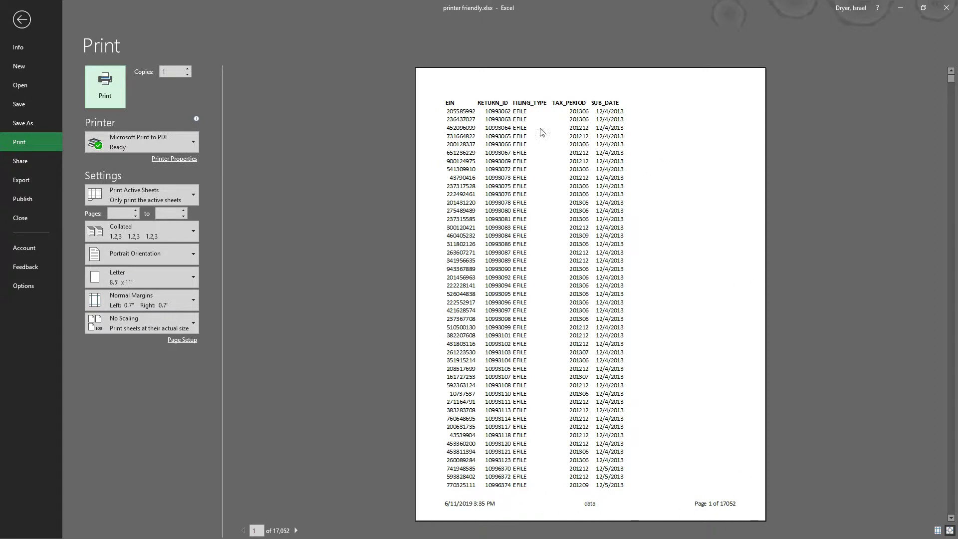
pyautogui.scroll(-3, 487, 145)
pyautogui.scroll(-6, 488, 152)
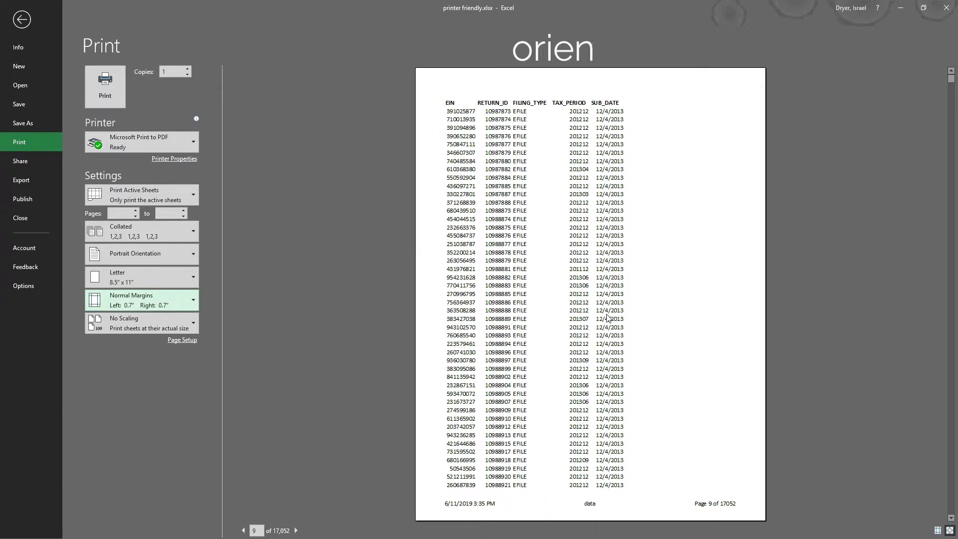
# - Switch the print orientation to Landscape
pyautogui.click(146, 252)
pyautogui.click(147, 299)
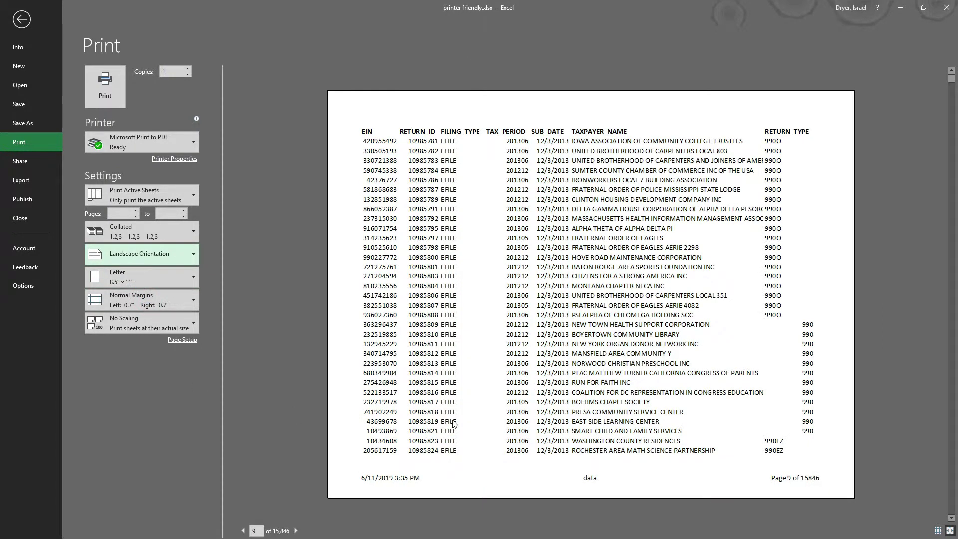
# - Apply the Narrow margin preset (0.25" left and right)
pyautogui.click(134, 304)
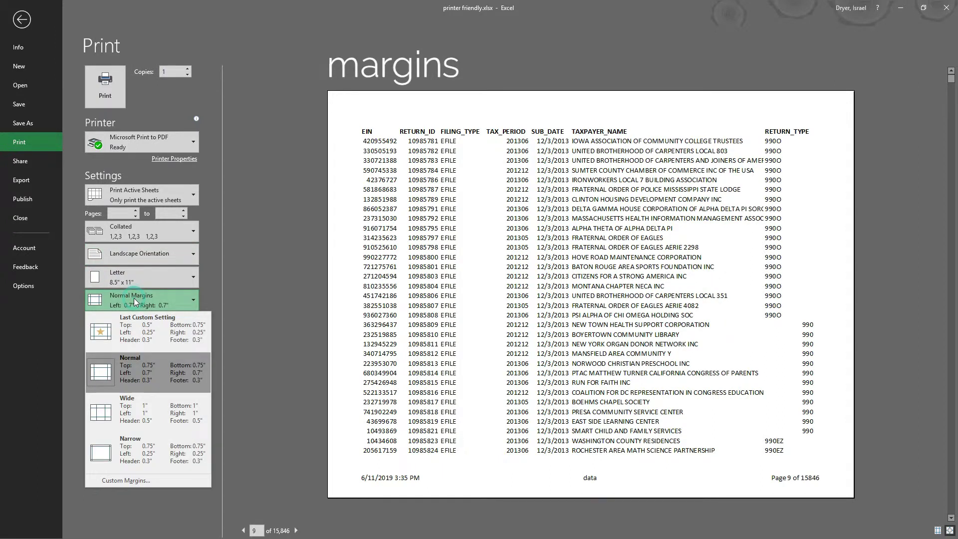
pyautogui.click(154, 456)
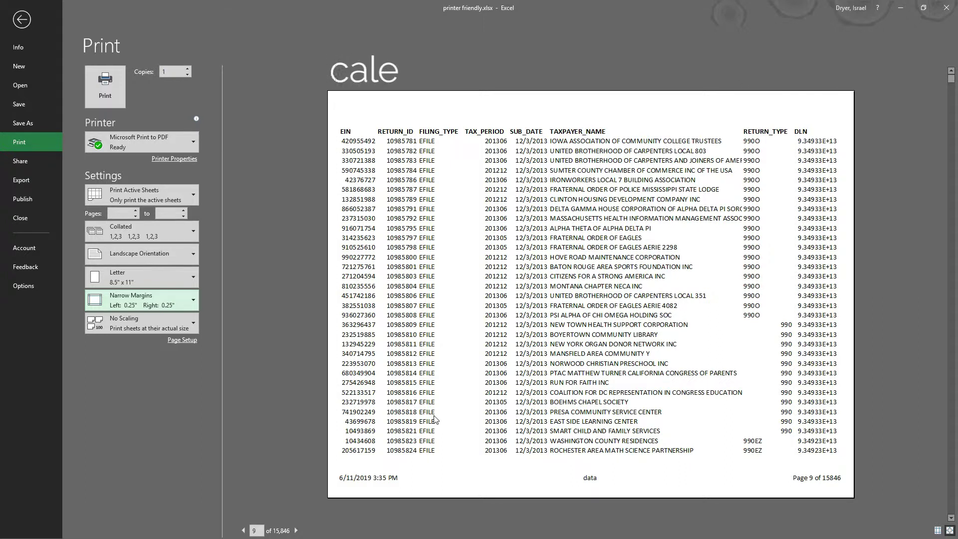
# - Set print scaling to Fit All Columns on One Page
pyautogui.click(157, 327)
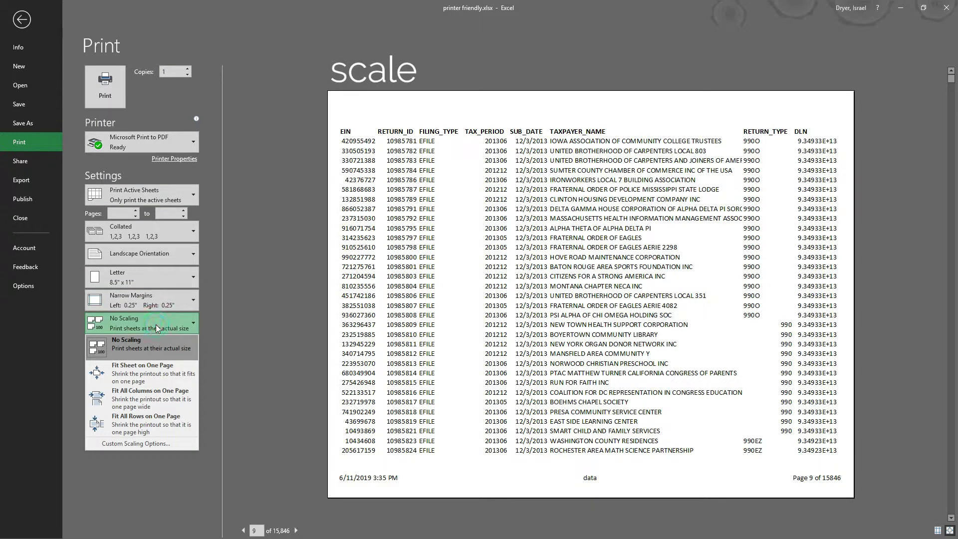
pyautogui.click(160, 399)
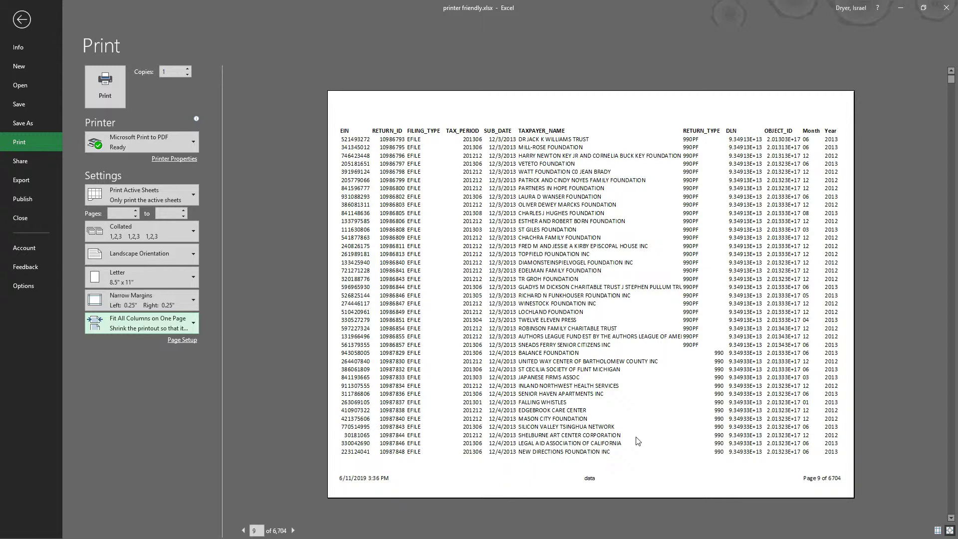
pyautogui.scroll(-4, 612, 255)
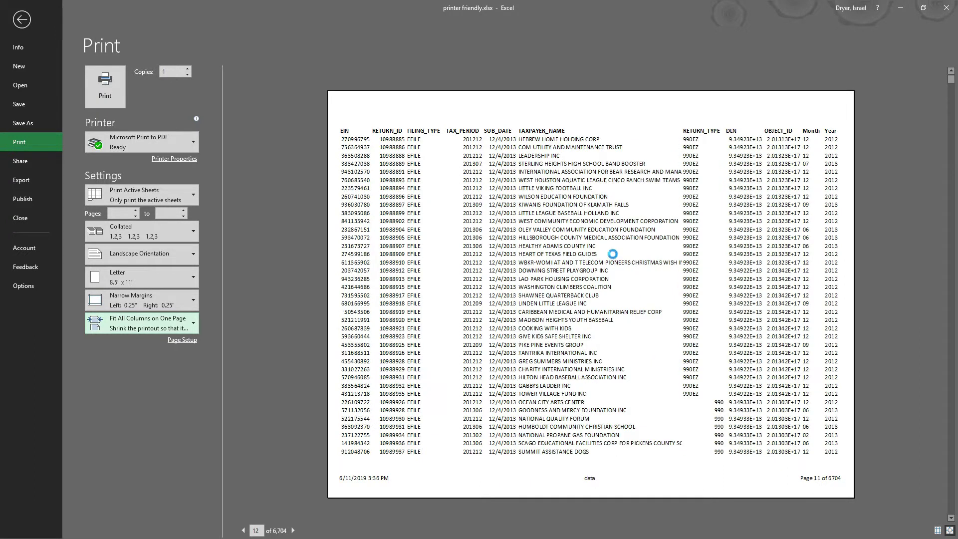
pyautogui.scroll(-9, 612, 253)
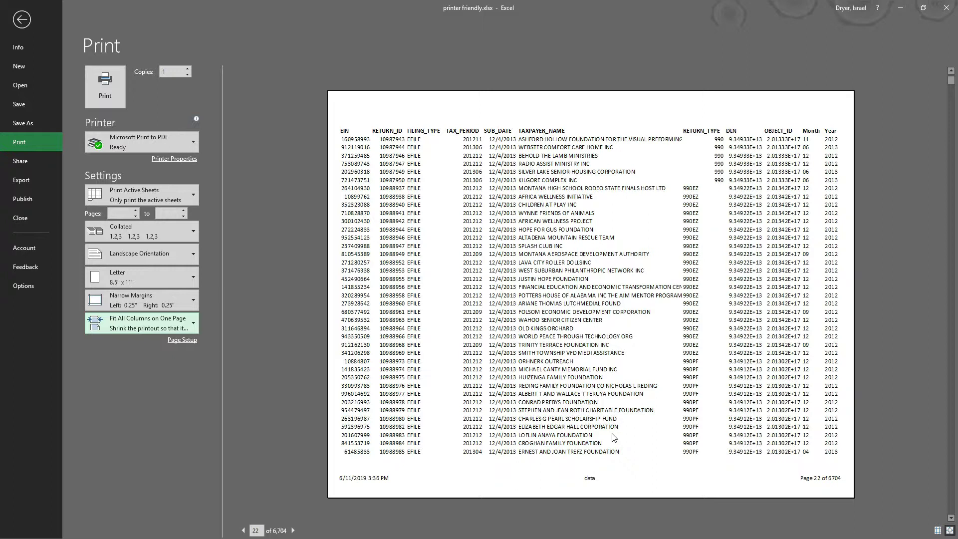
# - Exit the print preview with Esc to get back to the data sheet
pyautogui.press('Escape')
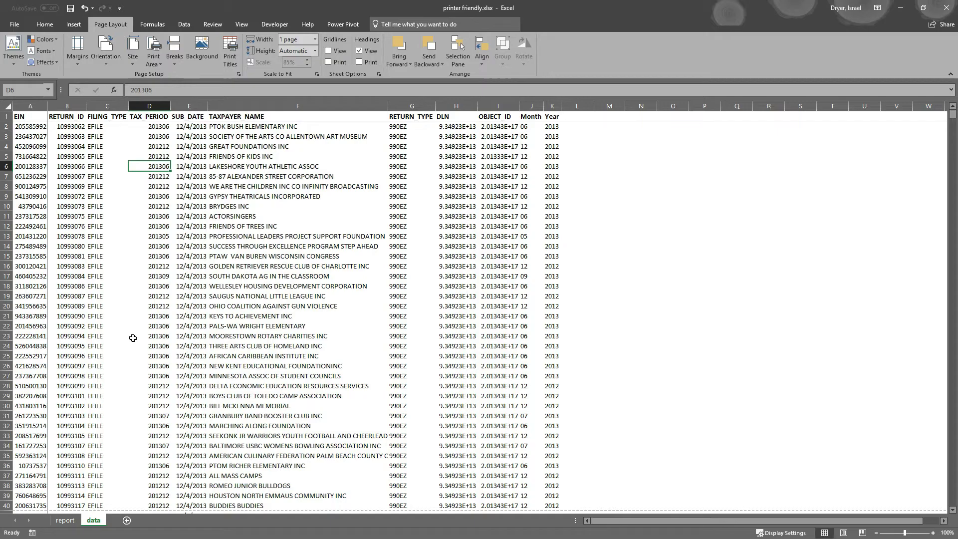